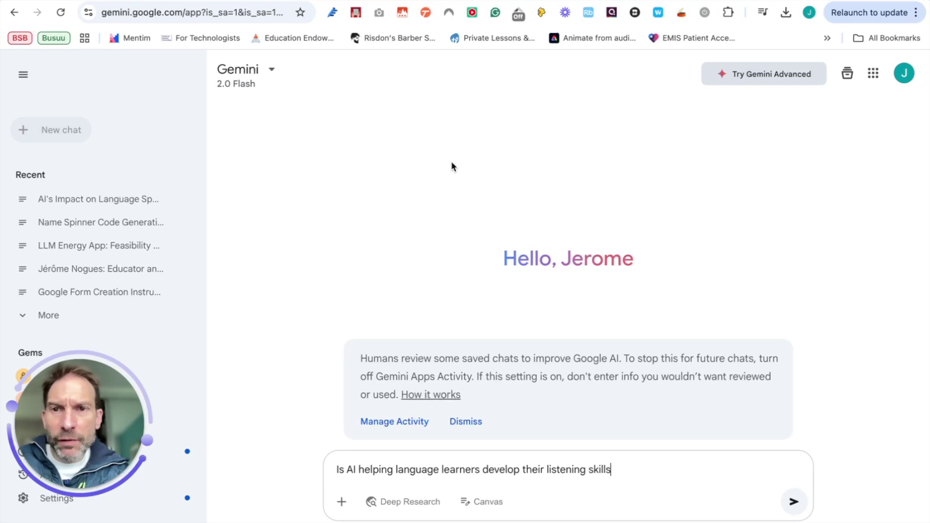
Switch to Deep Research mode, end the listening-skills question with '?', and send it.
click(409, 504)
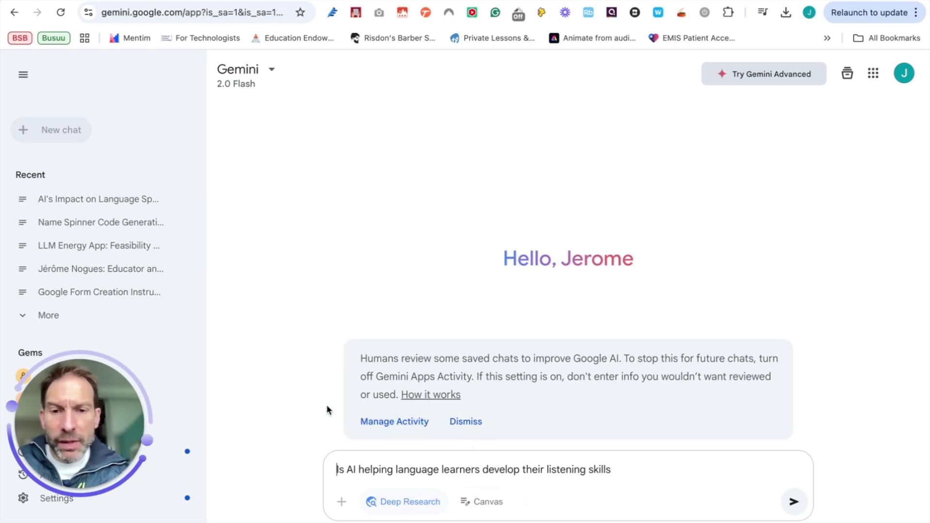
click(619, 471)
text(?)
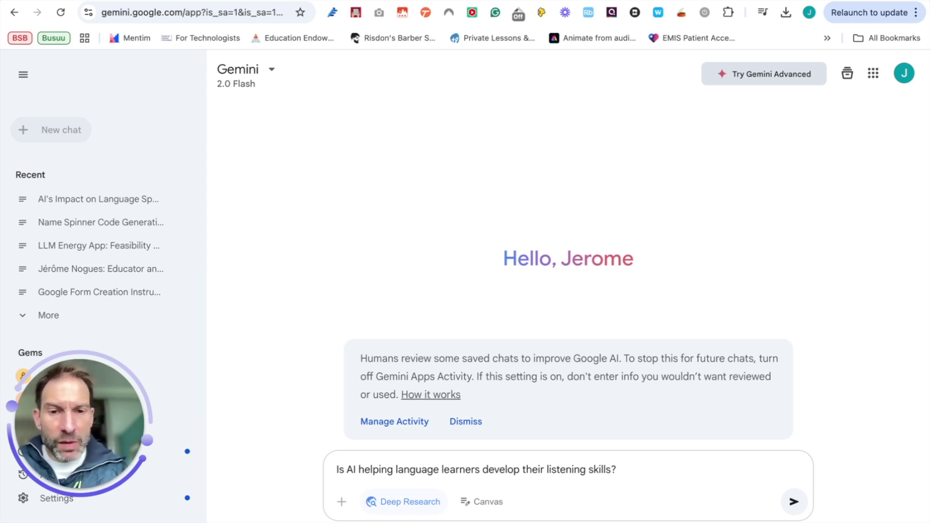
click(781, 499)
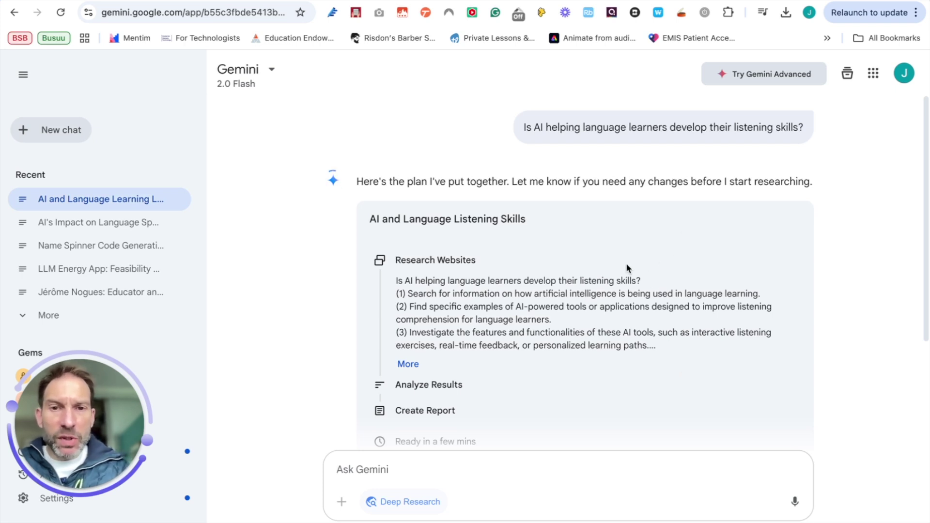
Review the 'AI and Language Listening Skills' research plan and start the research.
scroll(626, 263, down, 1)
scroll(627, 263, down, 1)
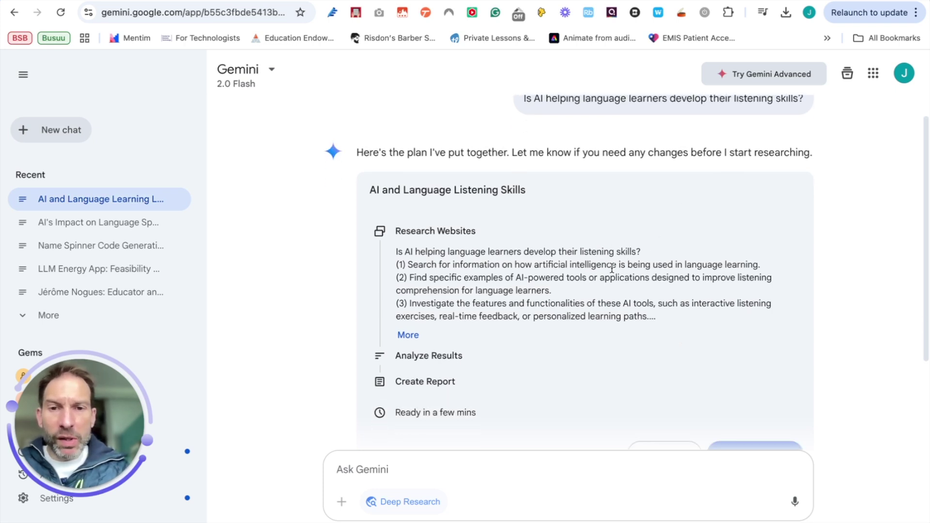
scroll(537, 295, down, 2)
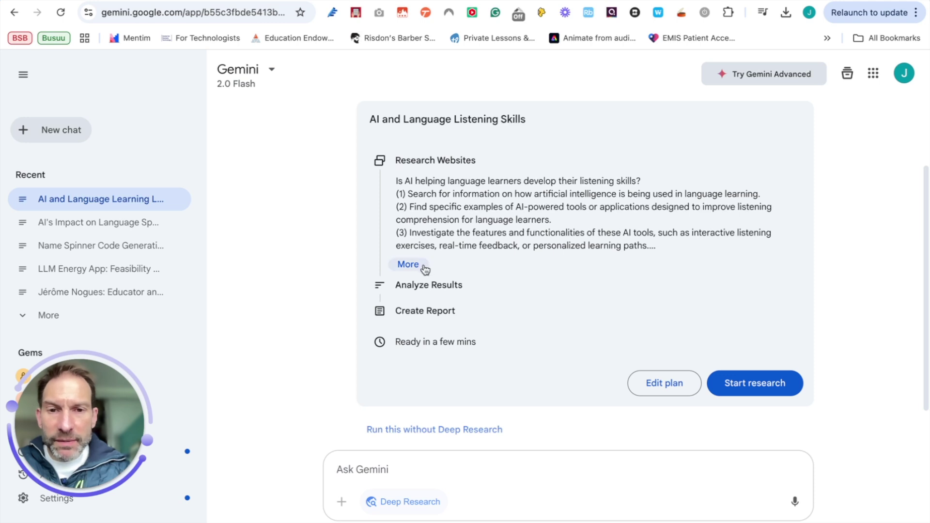
click(773, 386)
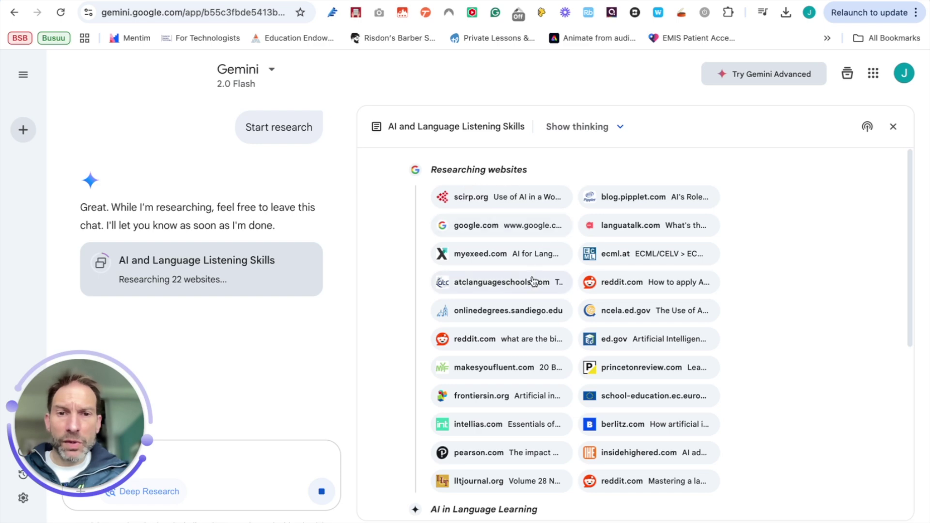
Scroll through the finished AI and Language Listening Skills report to review it.
scroll(615, 334, down, 2)
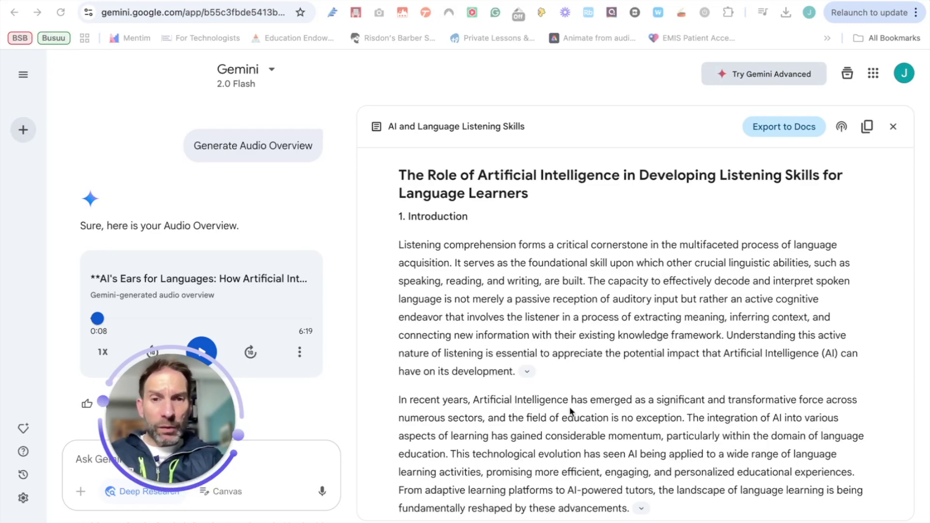
scroll(576, 407, down, 8)
scroll(581, 404, up, 8)
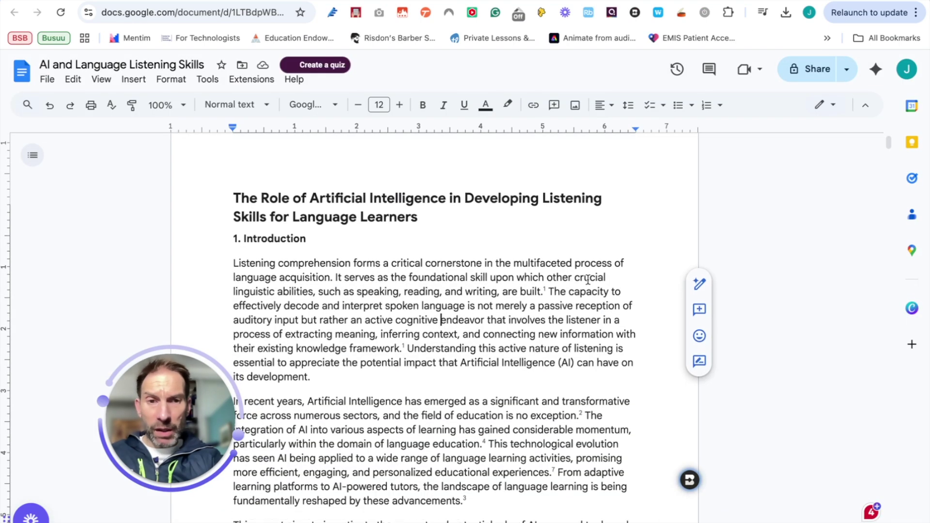
Skim the 19-page exported Google Docs report back to the top, then switch to NotebookLM.
scroll(588, 280, down, 20)
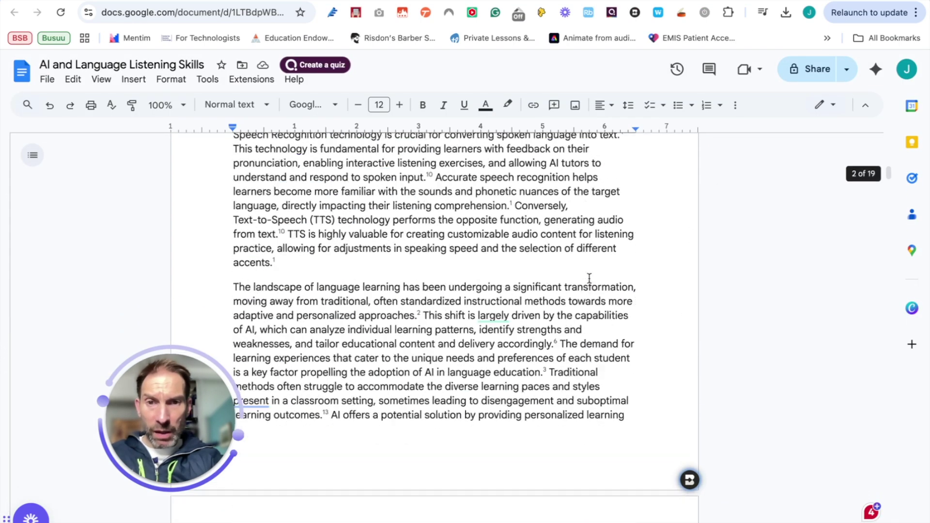
scroll(589, 278, down, 20)
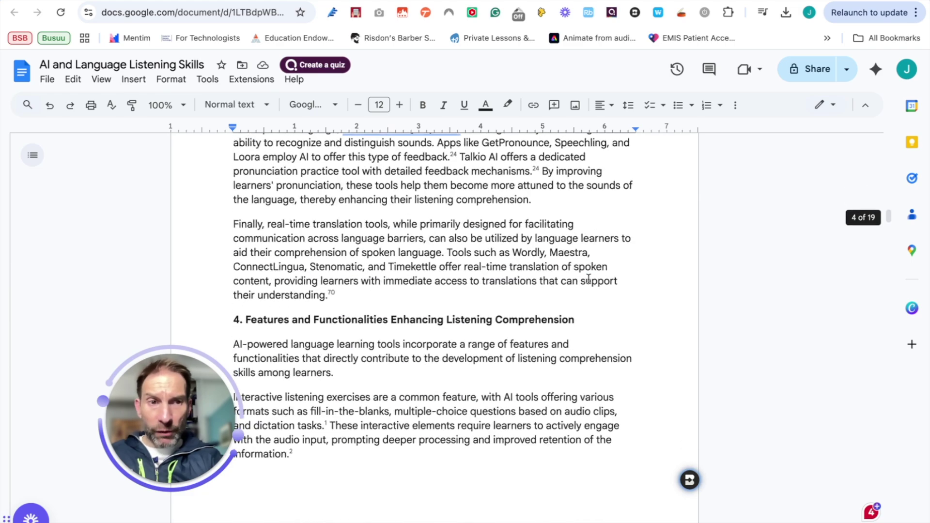
scroll(589, 280, down, 17)
scroll(587, 276, up, 12)
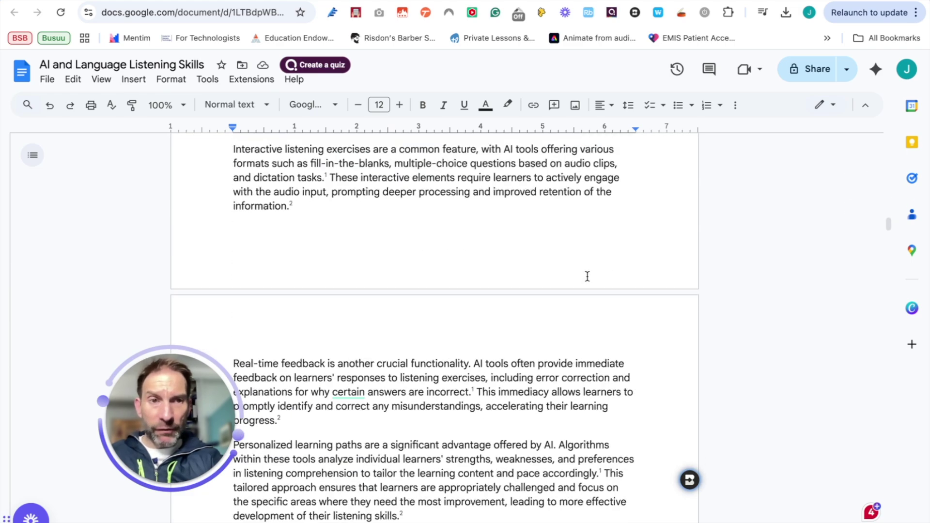
scroll(587, 276, up, 20)
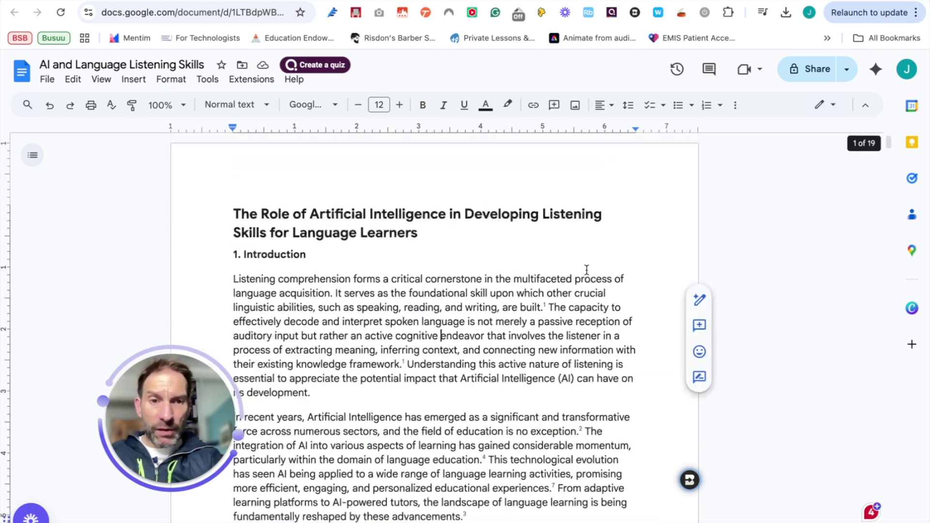
key(ctrl+Tab)
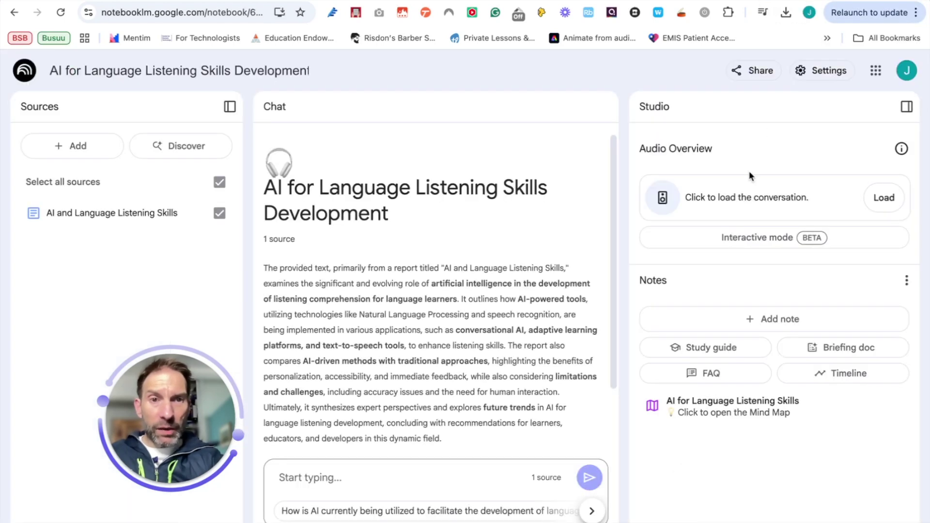
Play about 15 seconds of Gemini's audio overview, pause it, and return to NotebookLM.
key(ctrl+Tab)
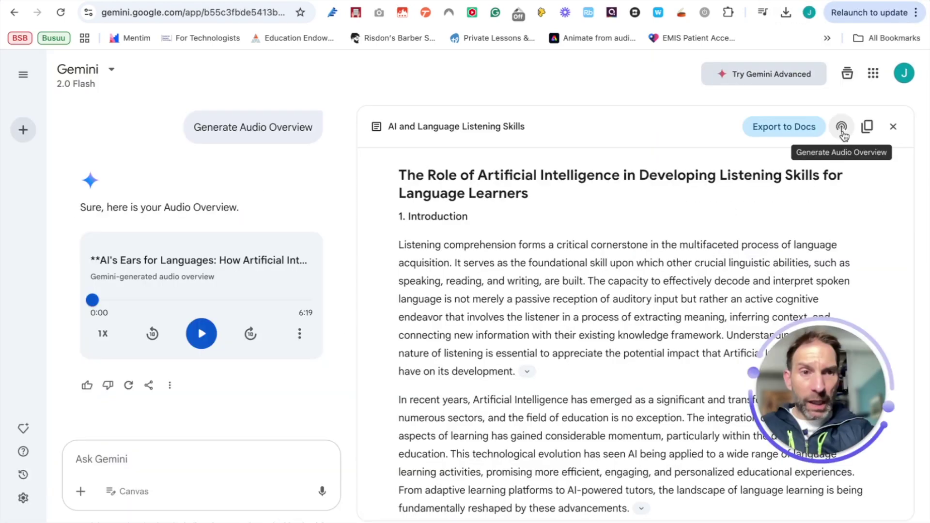
click(201, 334)
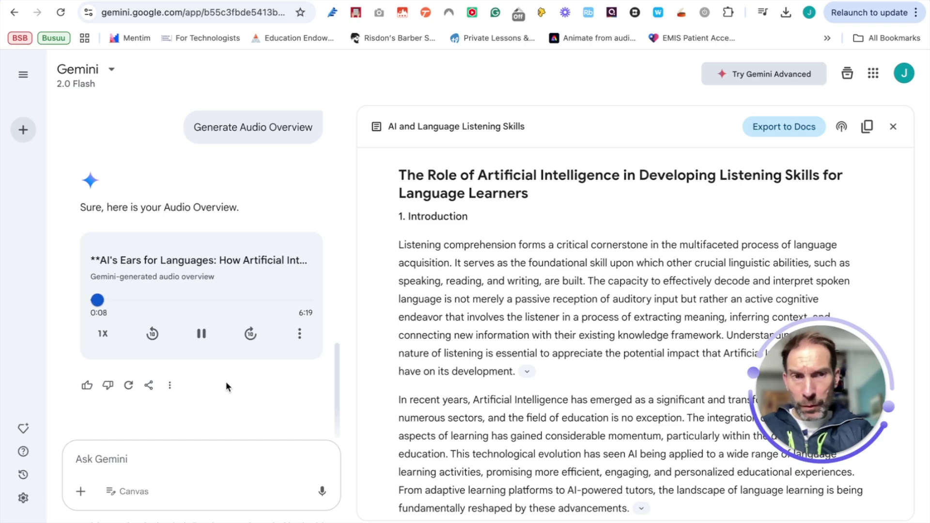
click(202, 337)
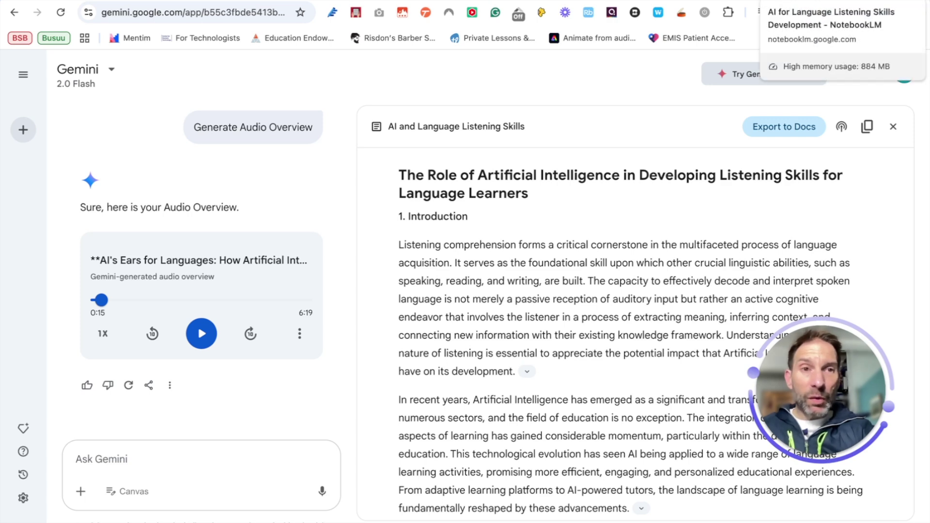
click(794, 1)
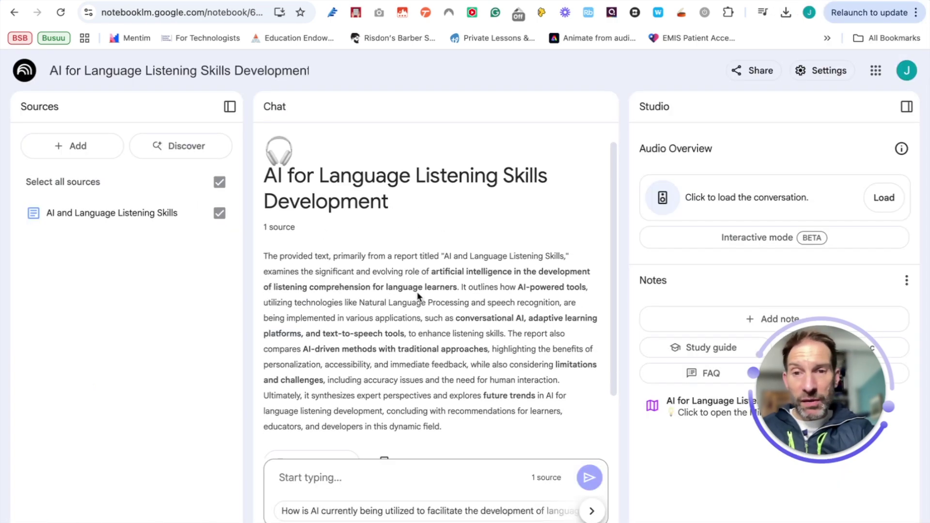
Open the AI and Language Listening Skills source to read its guide, key topics and report text.
scroll(419, 297, down, 3)
scroll(412, 287, up, 3)
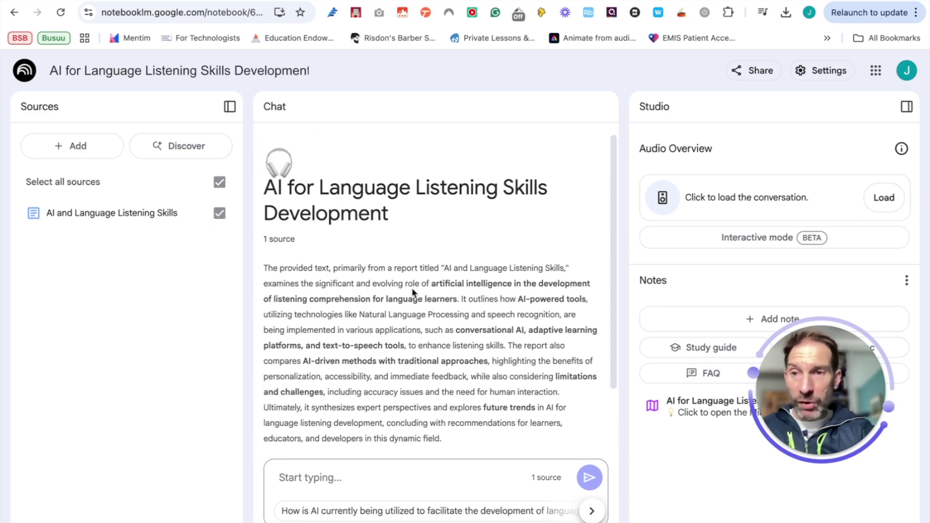
click(138, 225)
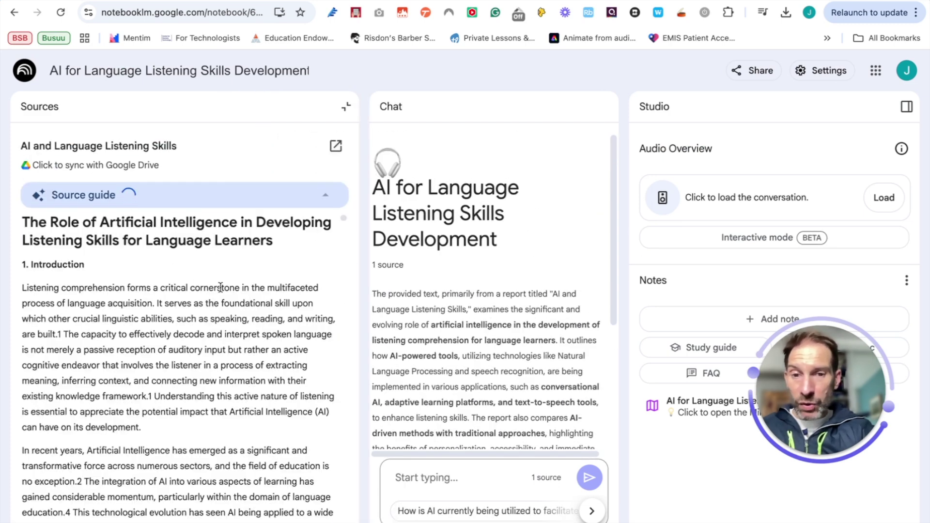
scroll(221, 290, down, 5)
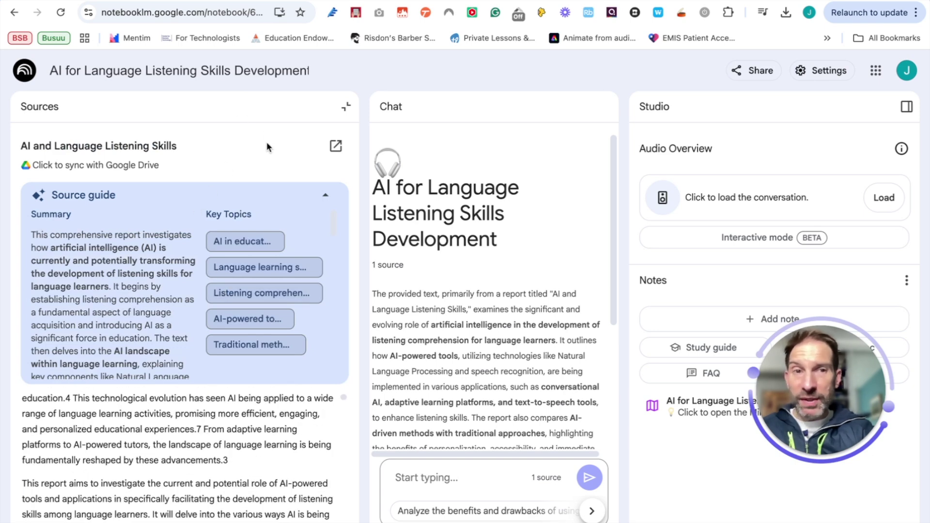
scroll(226, 455, up, 5)
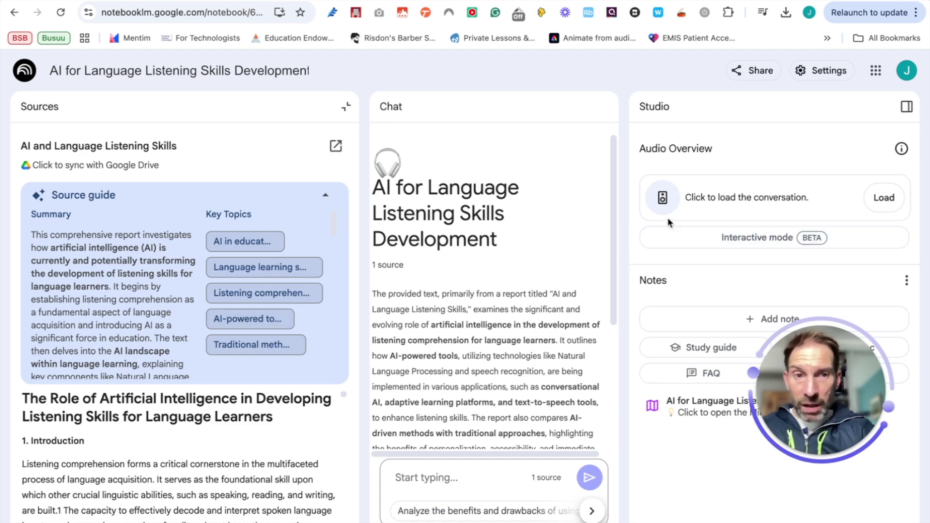
Load the 18:54 Audio Overview conversation, then close the source view back to the sources list.
click(884, 200)
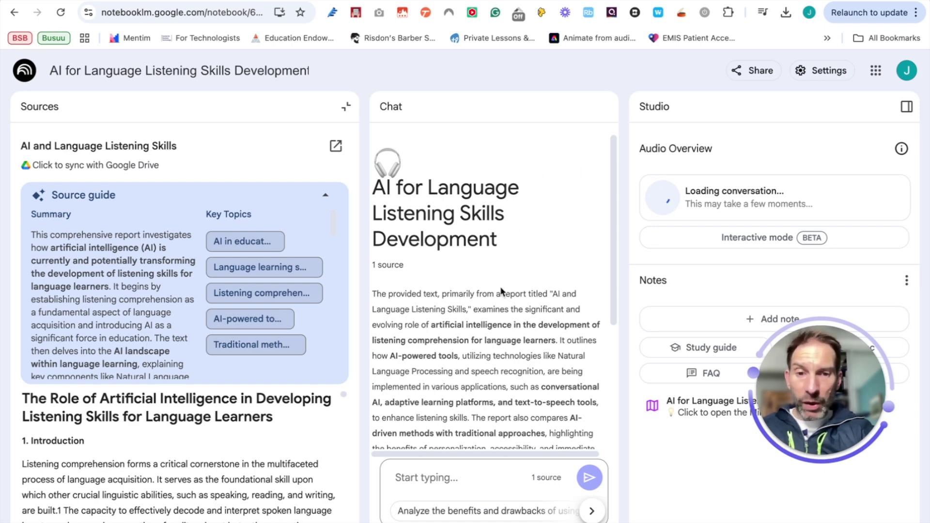
scroll(504, 286, down, 1)
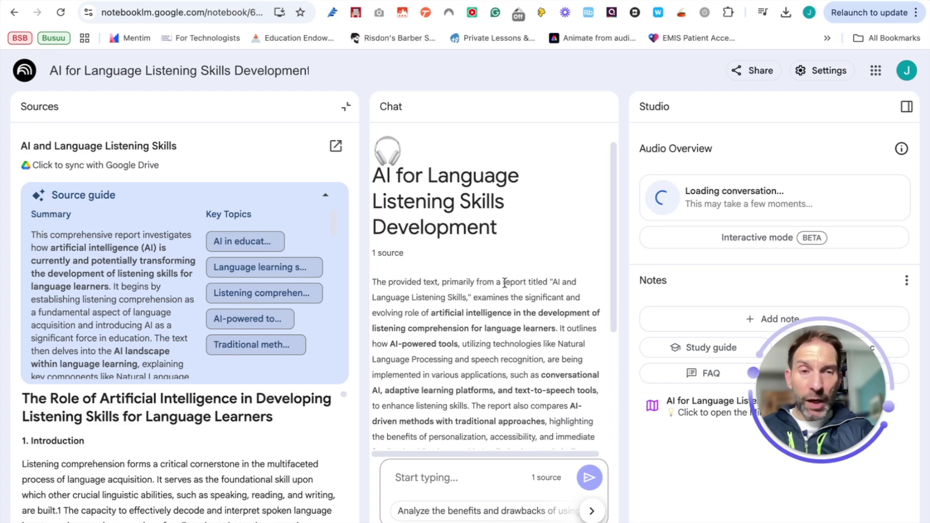
scroll(532, 227, up, 1)
scroll(531, 225, up, 1)
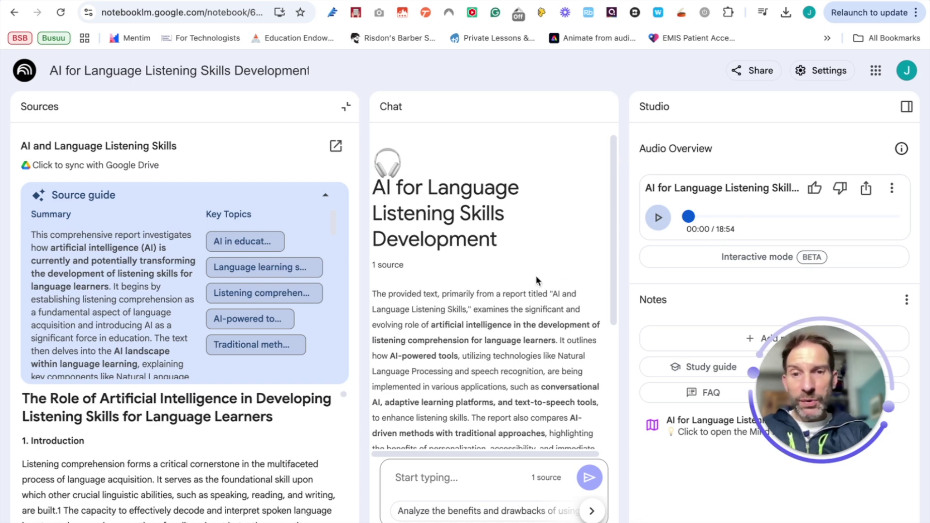
scroll(481, 283, down, 2)
scroll(483, 284, up, 2)
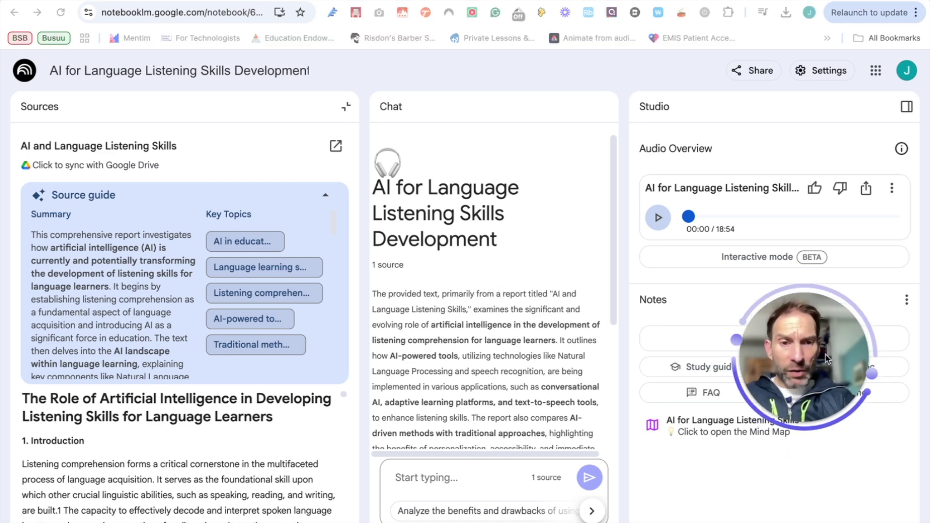
drag(839, 388, 802, 291)
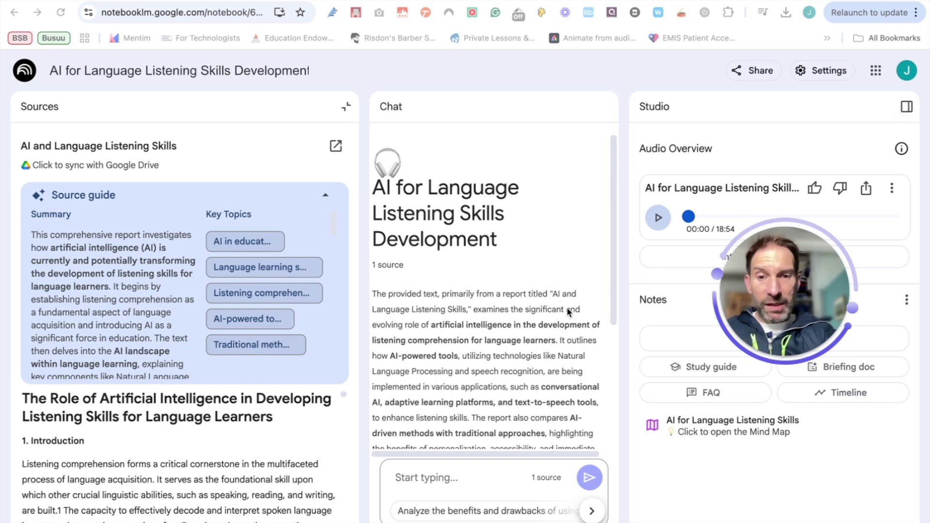
click(347, 112)
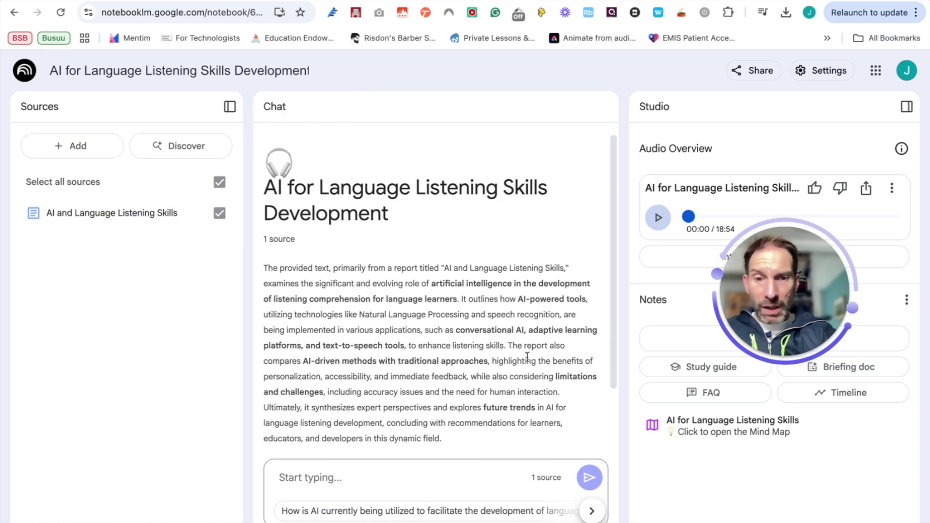
Open the report's Mind Map note from the Studio panel.
scroll(523, 364, down, 2)
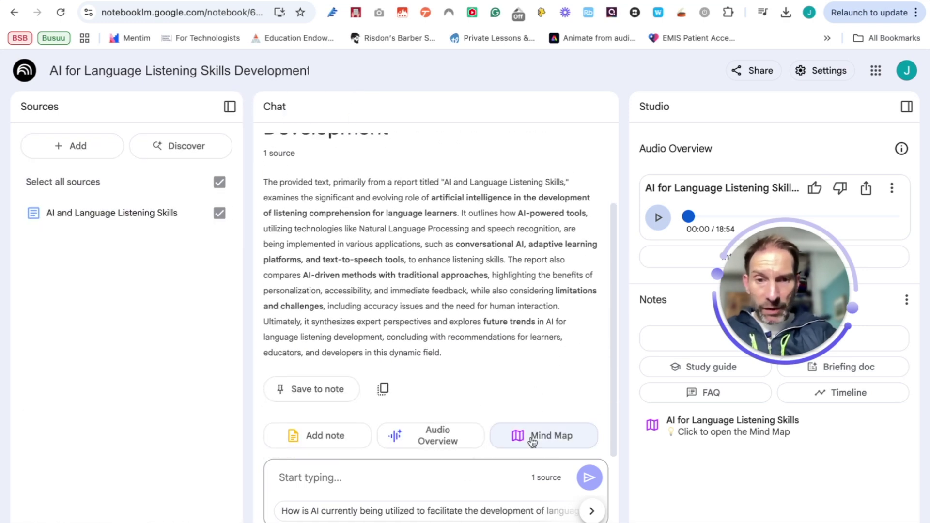
scroll(442, 238, up, 2)
scroll(427, 291, down, 2)
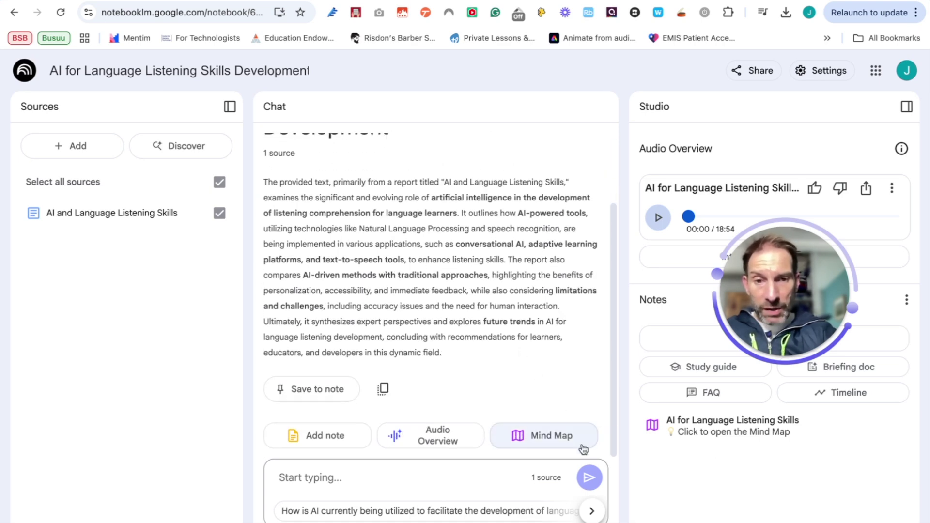
click(717, 432)
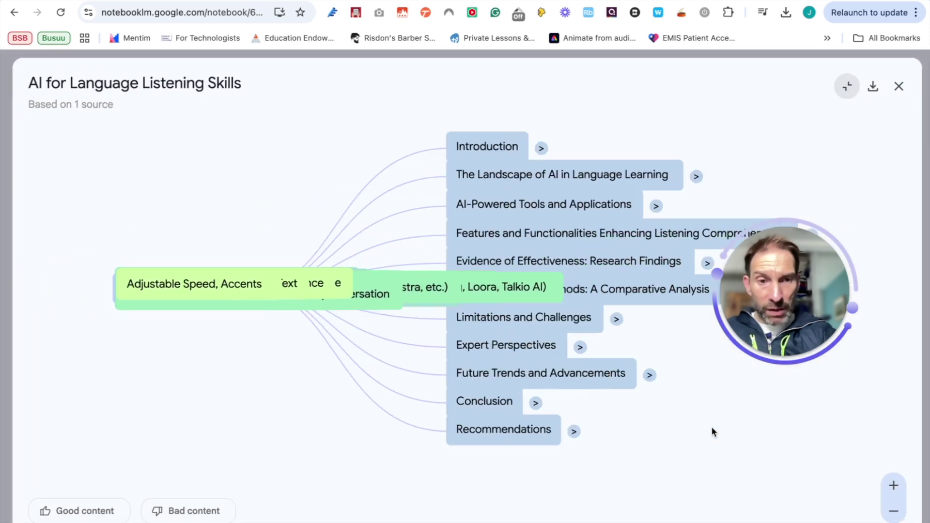
drag(784, 308, 138, 438)
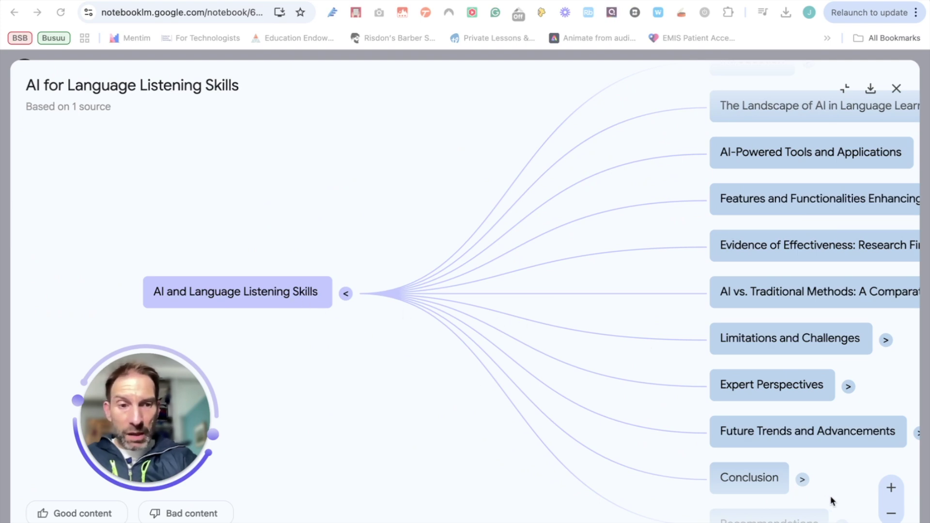
Zoom out the mind map, expand Introduction, and ask about 'AI: Transformative Force in Education'.
click(891, 513)
click(891, 514)
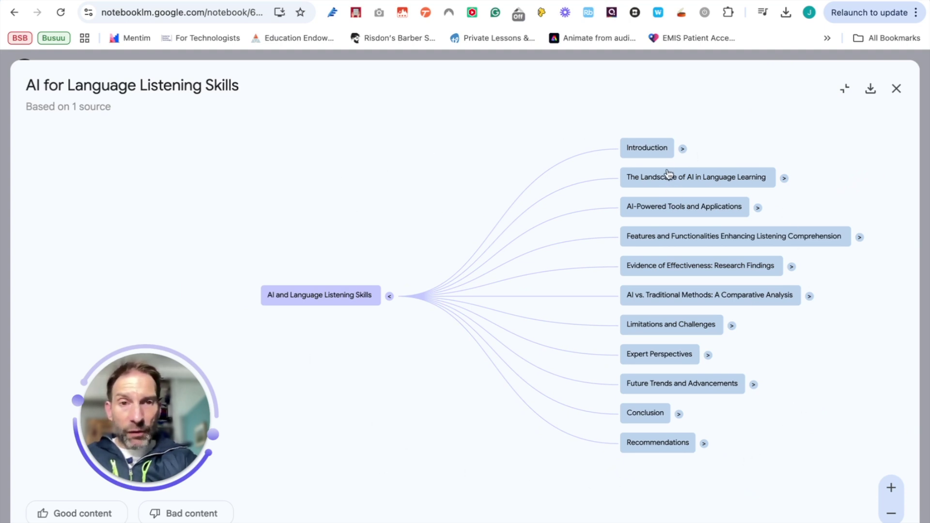
click(682, 150)
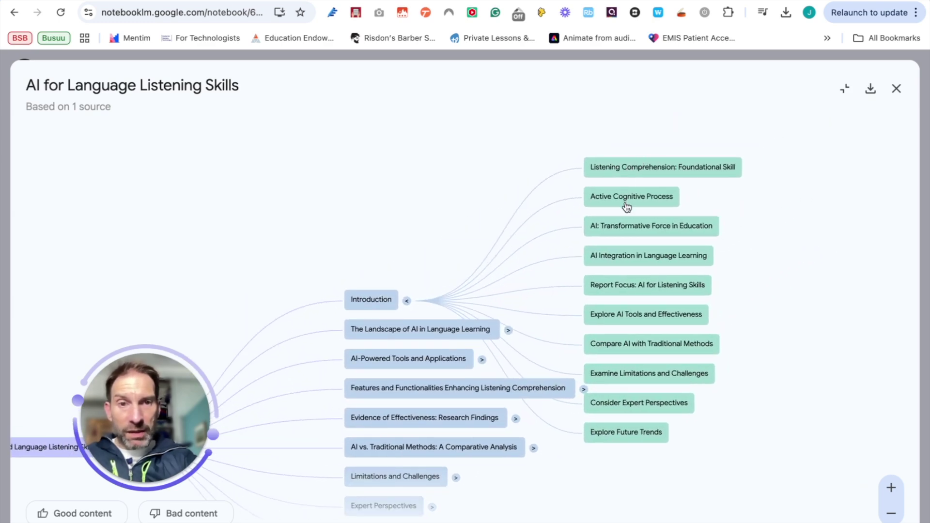
click(690, 227)
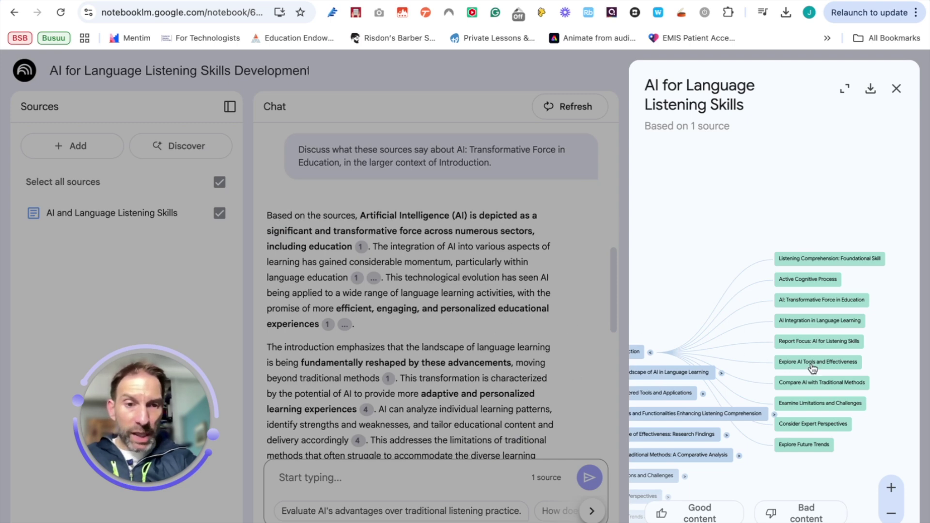
Read the chat answer on AI as a transformative force in education, then close the mind map panel.
scroll(812, 369, down, 2)
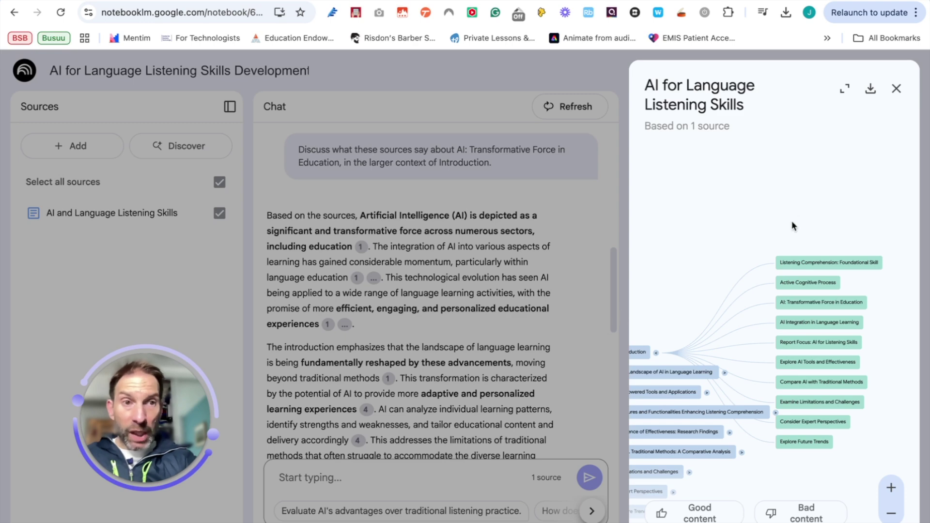
click(896, 88)
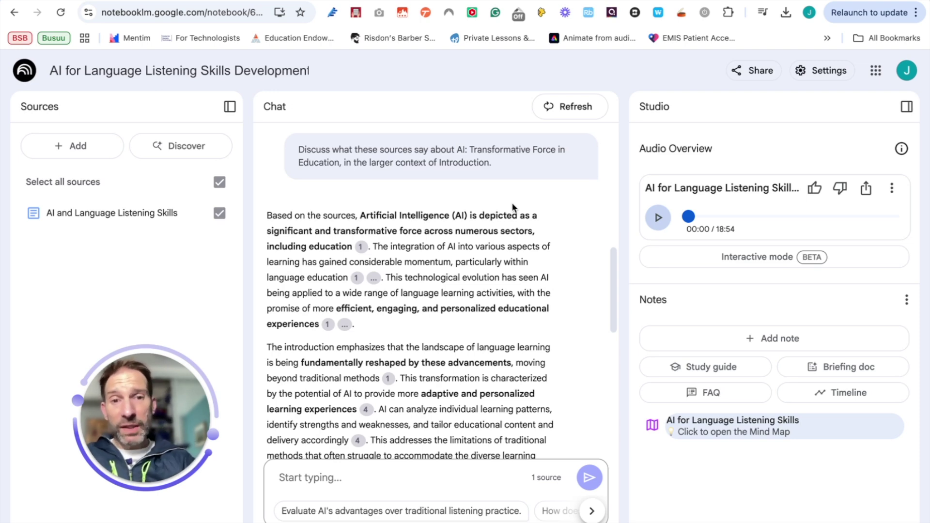
scroll(458, 307, down, 3)
scroll(458, 307, down, 1)
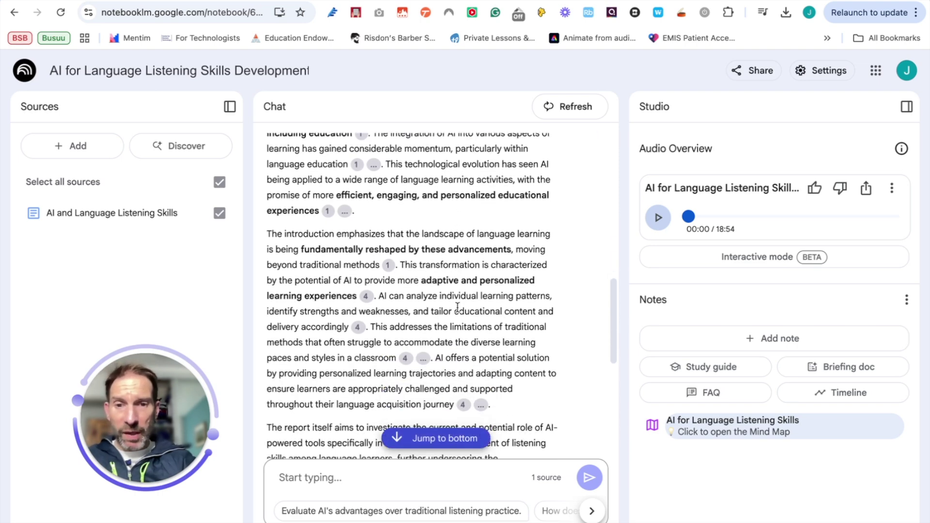
scroll(460, 309, up, 2)
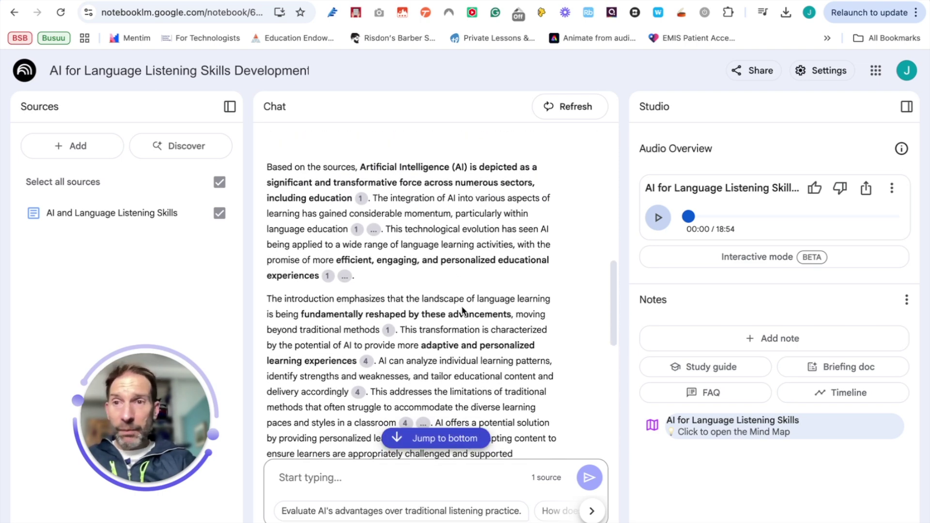